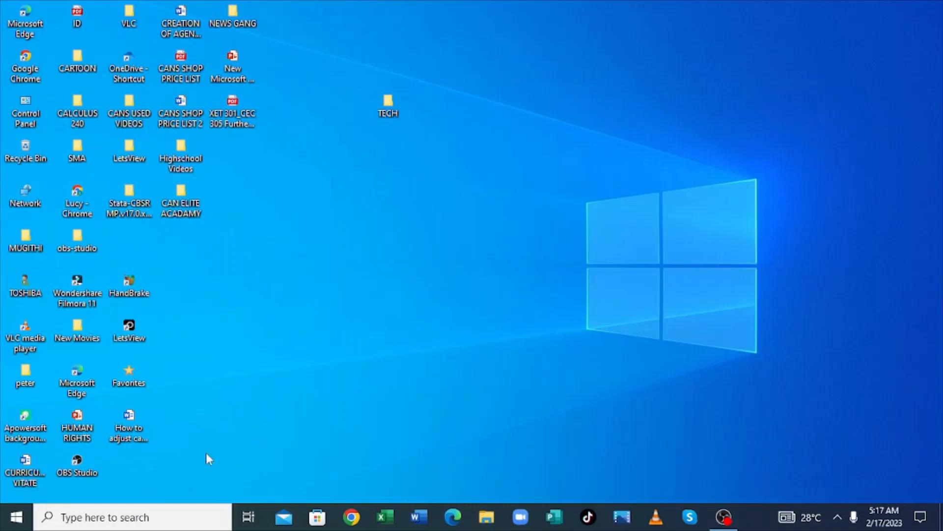
- Open Video Editor through a search for "video e" and maximize its window
{"action": "left_click", "coordinate": [67, 519]}
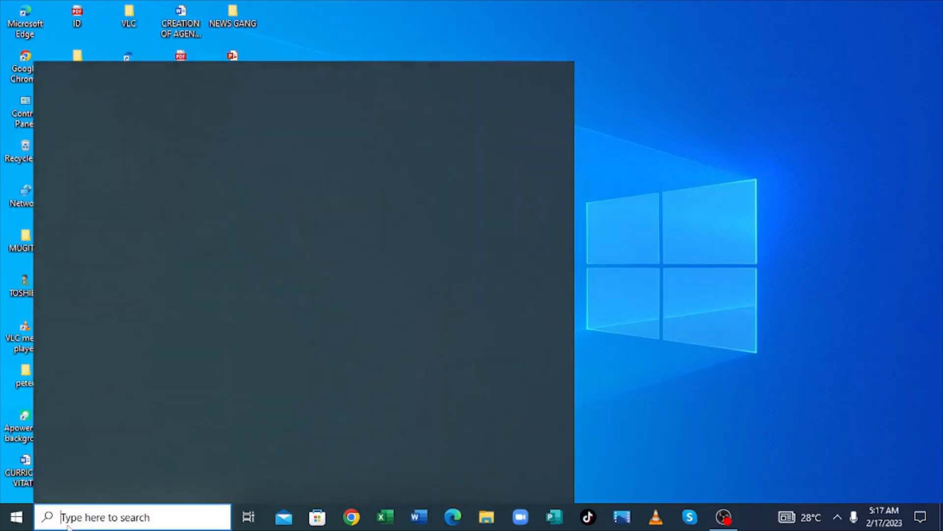
{"action": "type", "text": "vide"}
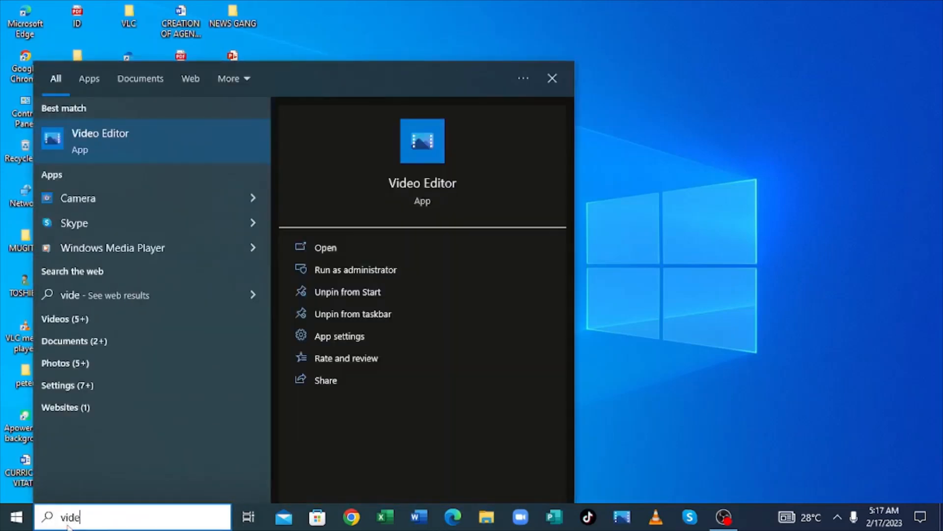
{"action": "type", "text": "o e"}
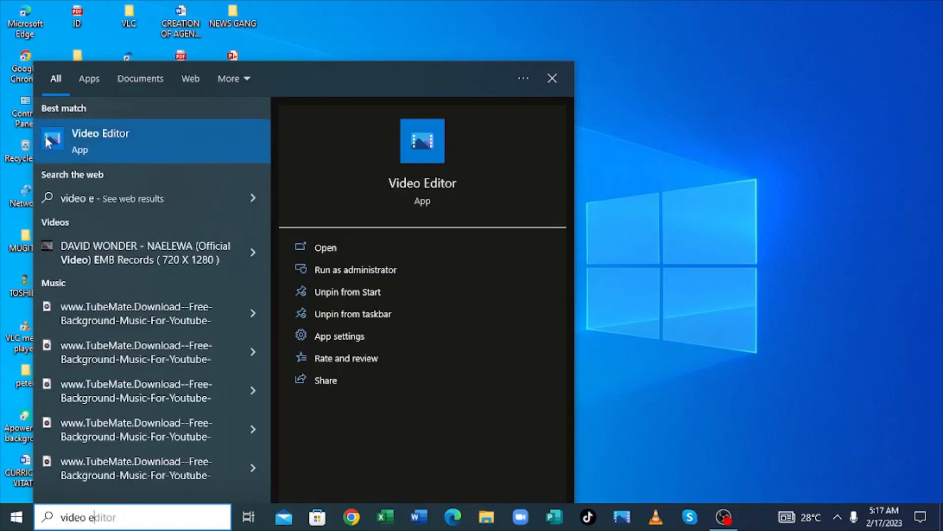
{"action": "left_click", "coordinate": [76, 147]}
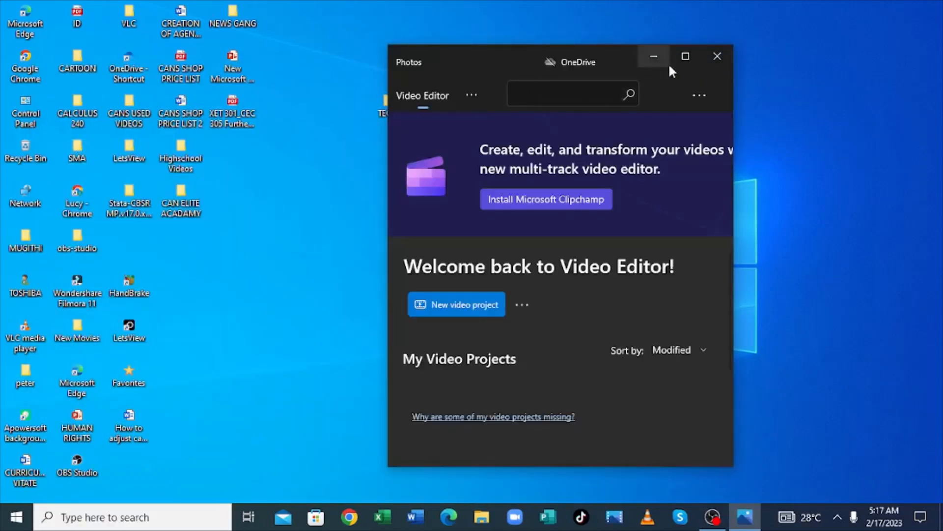
{"action": "left_click", "coordinate": [683, 66]}
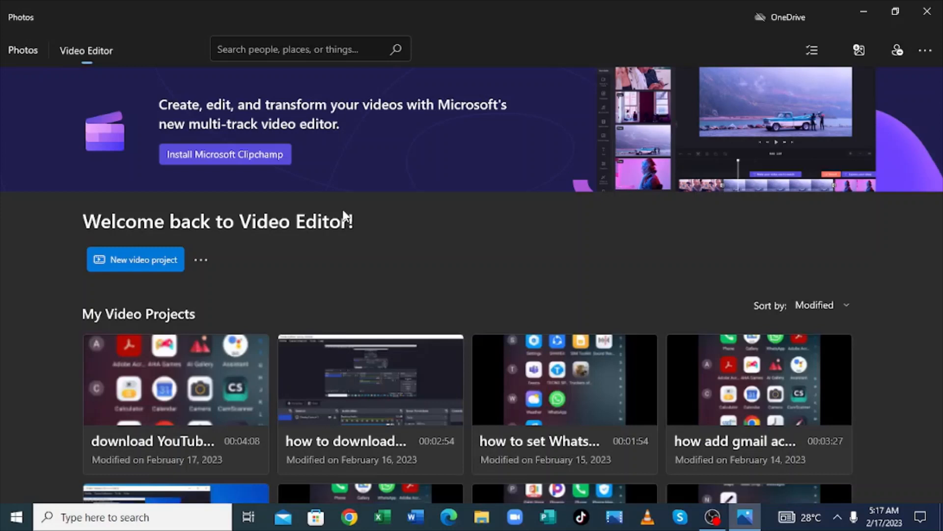
- Create a new video project named "download any YouTube video"
{"action": "left_click", "coordinate": [122, 248]}
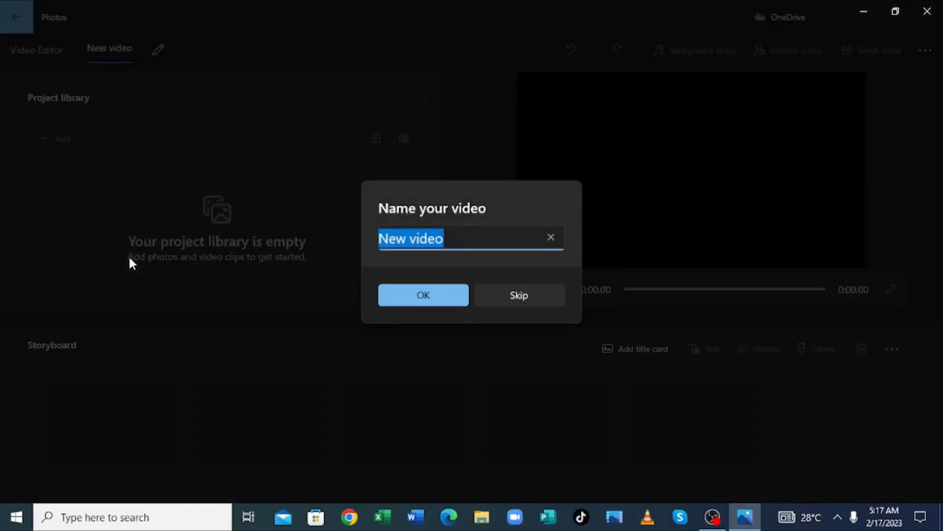
{"action": "key", "text": "BackSpace"}
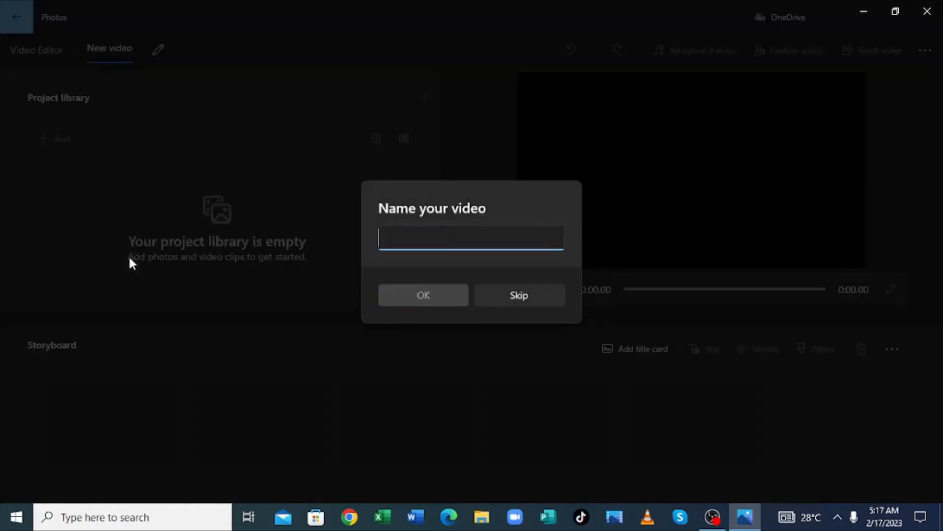
{"action": "type", "text": "do"}
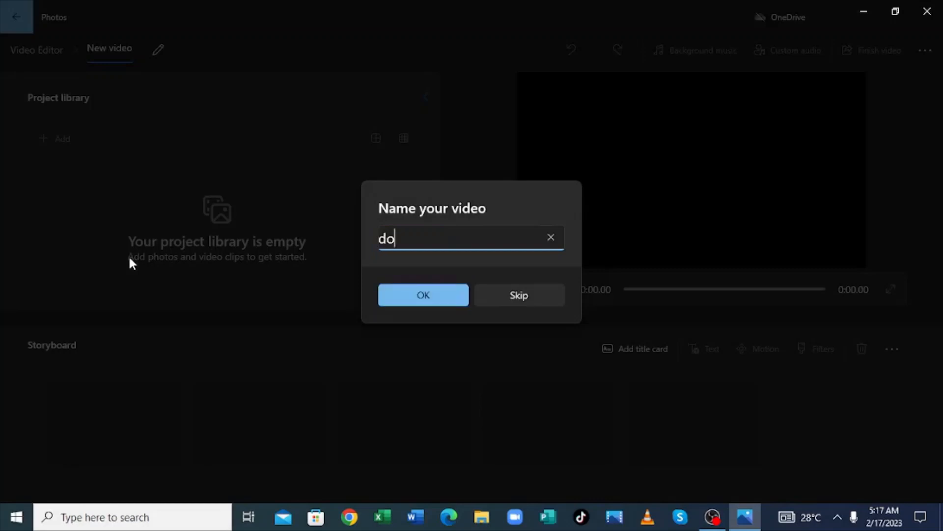
{"action": "type", "text": "wnload any y"}
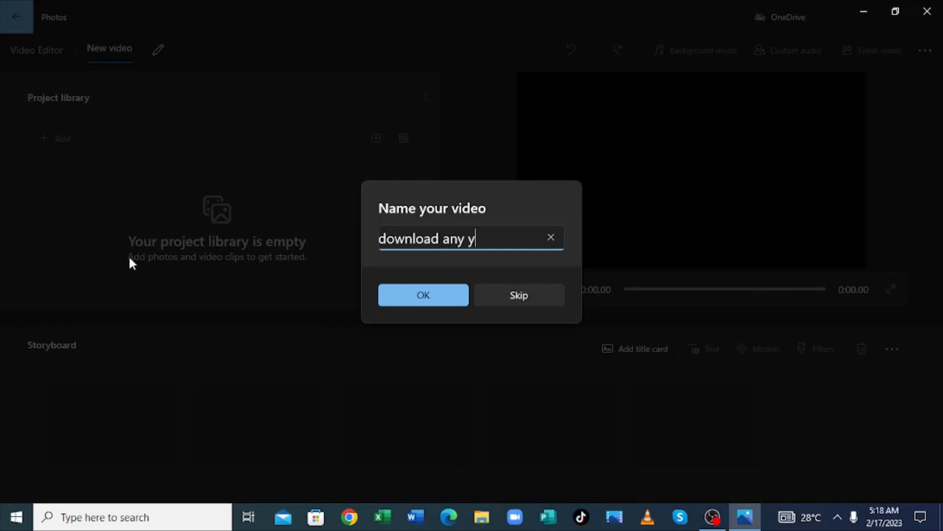
{"action": "type", "text": "outube video"}
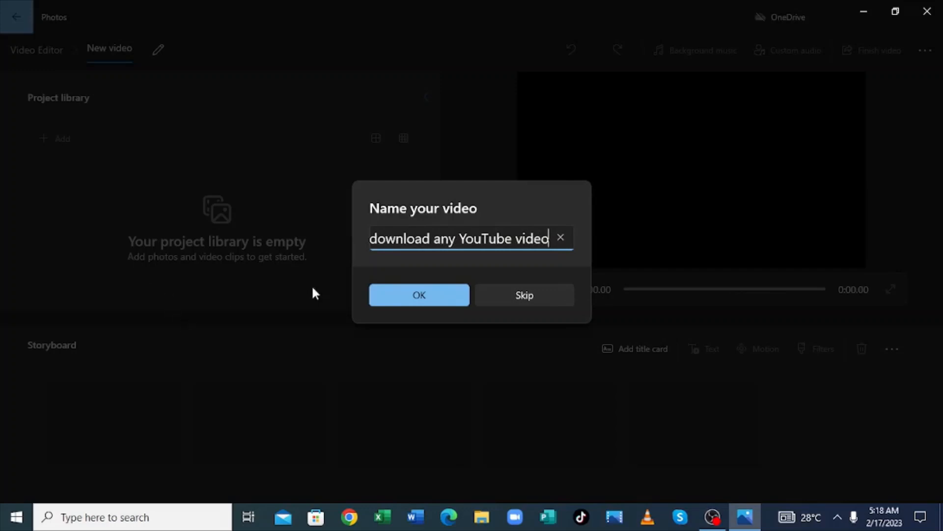
{"action": "left_click", "coordinate": [416, 295]}
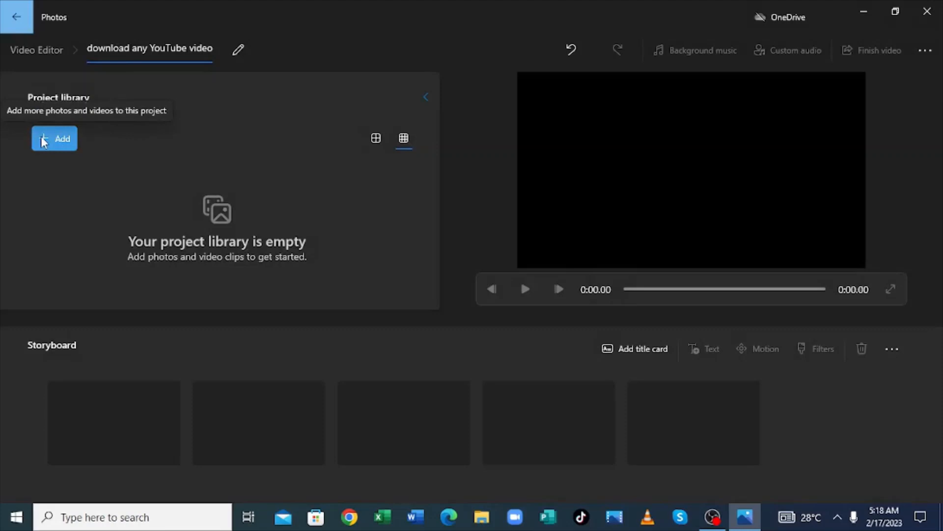
- Import the "download any youtube video" clip from the COMPRESSED WORK folder on Local Disk (C:) into the project library
{"action": "left_click", "coordinate": [54, 140]}
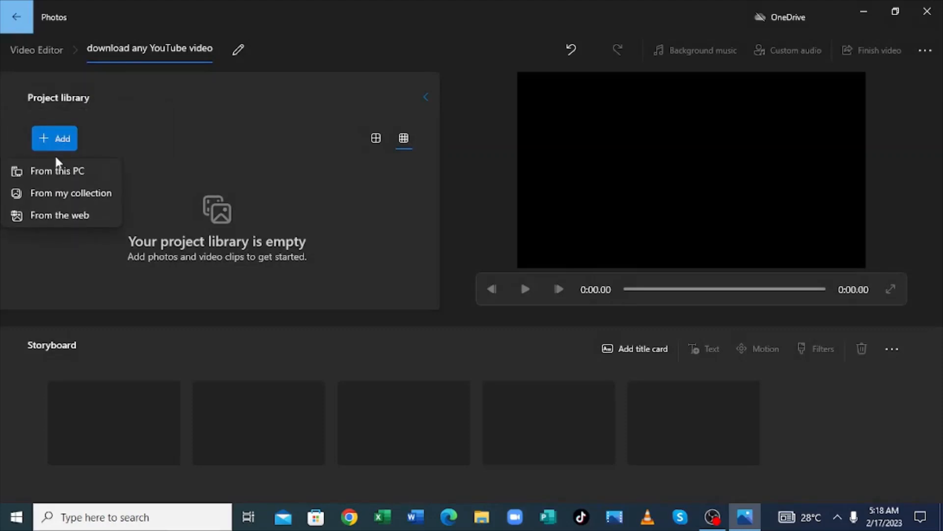
{"action": "left_click", "coordinate": [56, 171]}
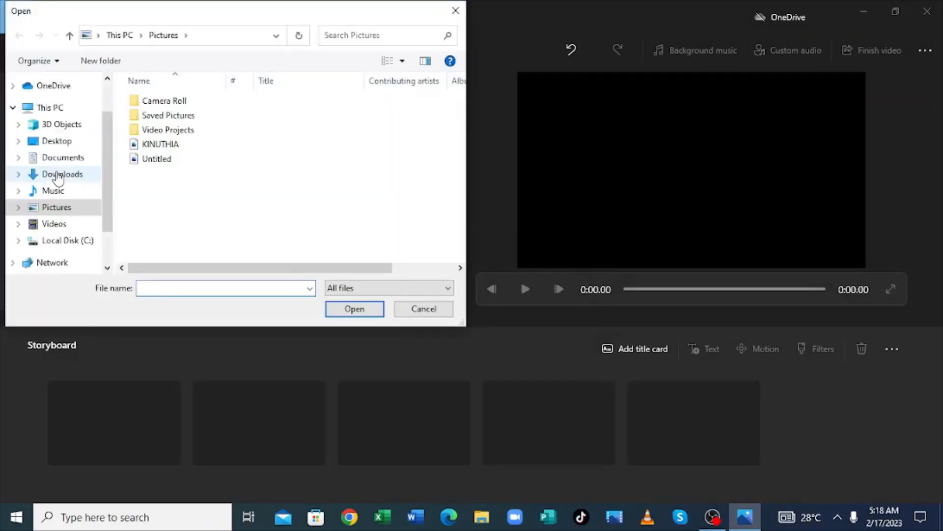
{"action": "left_click", "coordinate": [18, 241]}
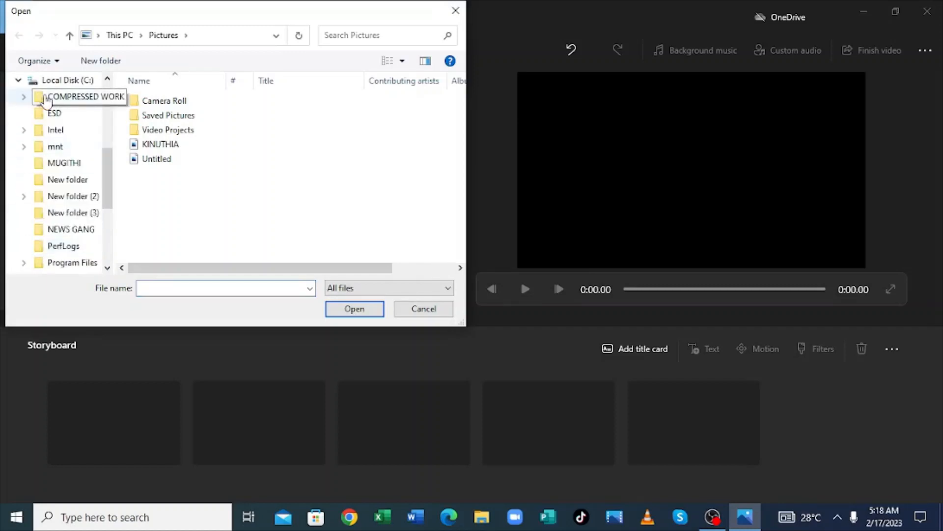
{"action": "left_click", "coordinate": [47, 98]}
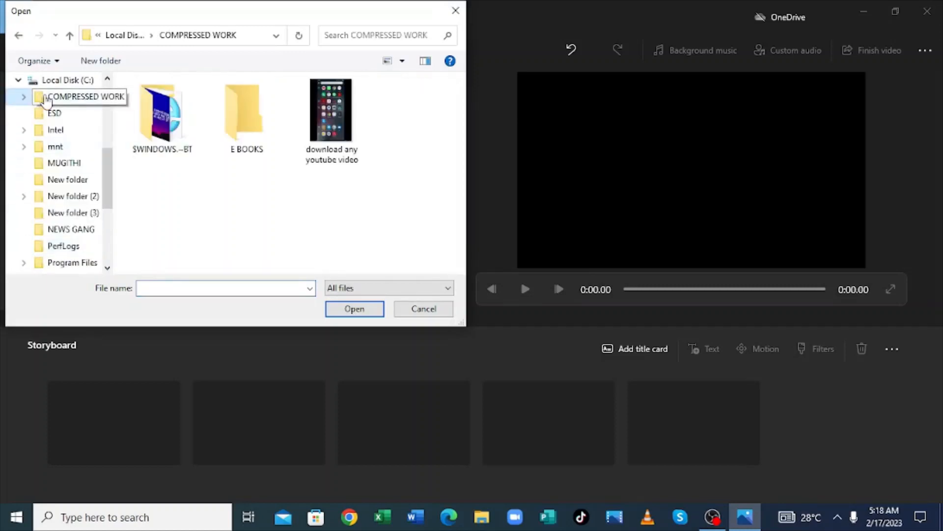
{"action": "left_click", "coordinate": [341, 125]}
{"action": "double_click", "coordinate": [341, 124]}
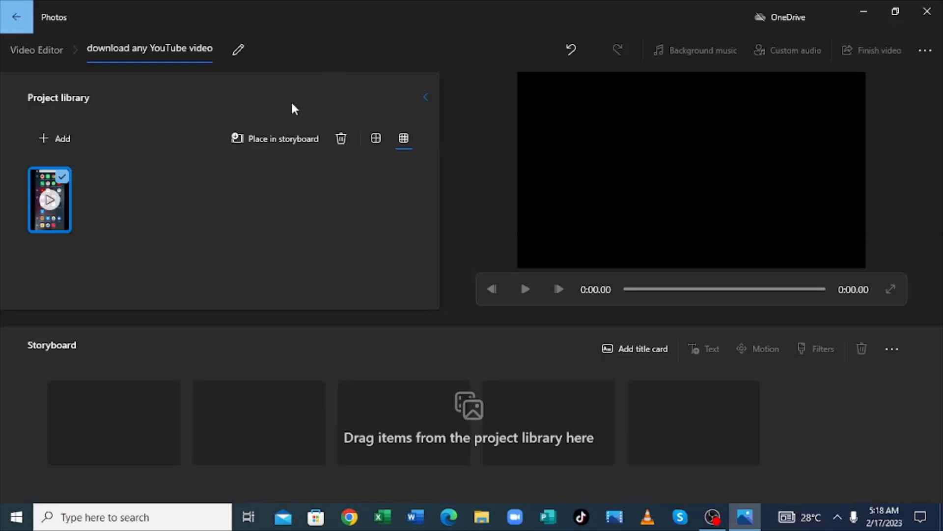
- Place the imported clip in the storyboard and briefly preview its playback
{"action": "left_click", "coordinate": [276, 141]}
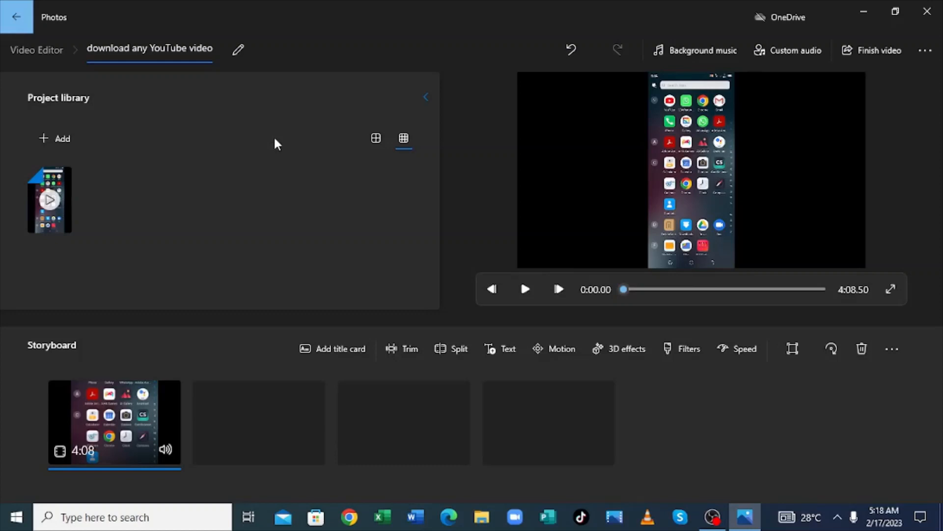
{"action": "left_click", "coordinate": [525, 289]}
{"action": "left_click", "coordinate": [525, 291]}
{"action": "left_click", "coordinate": [778, 55]}
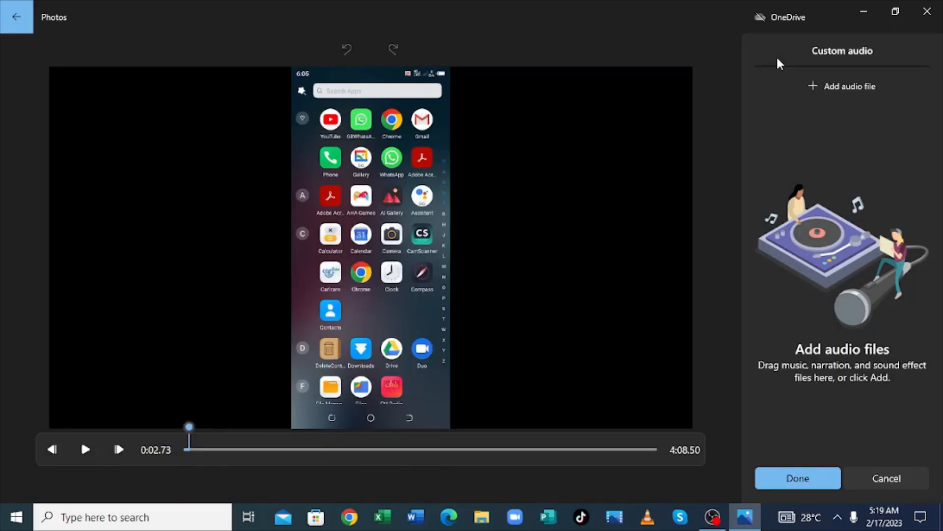
{"action": "left_click", "coordinate": [819, 93]}
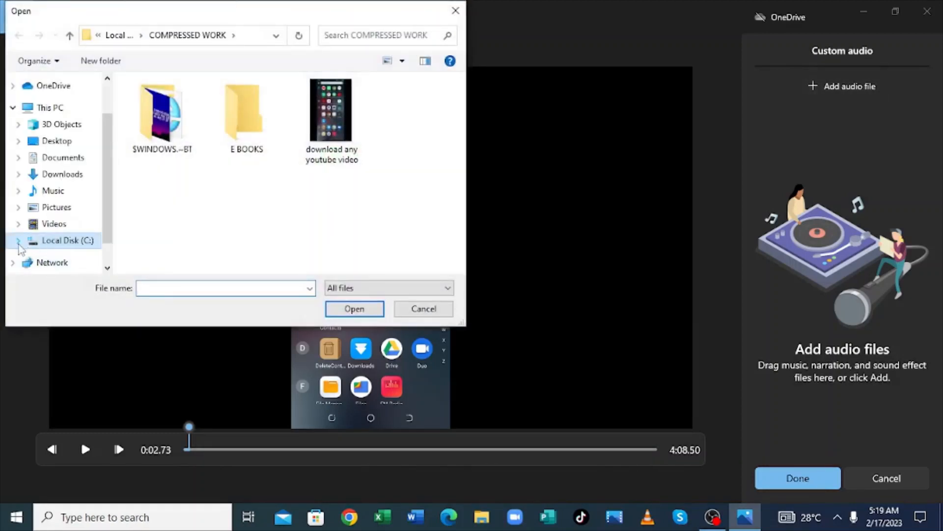
{"action": "left_click", "coordinate": [20, 241]}
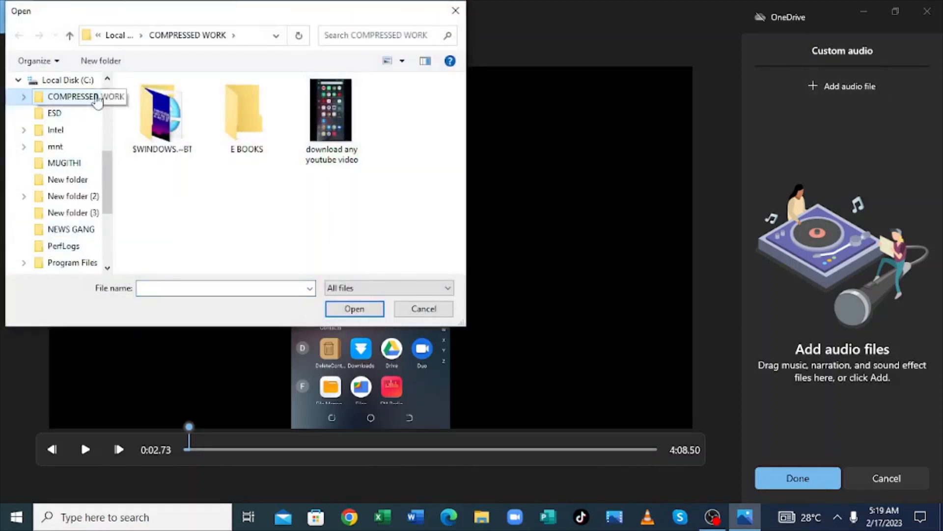
{"action": "scroll", "coordinate": [108, 271], "scroll_direction": "down", "scroll_amount": 2}
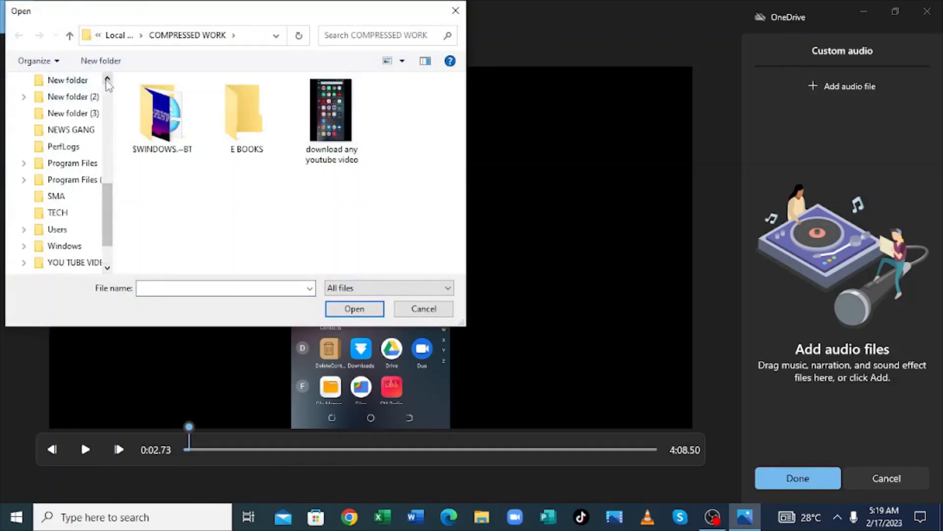
{"action": "scroll", "coordinate": [108, 83], "scroll_direction": "up", "scroll_amount": 3}
{"action": "scroll", "coordinate": [108, 84], "scroll_direction": "up", "scroll_amount": 2}
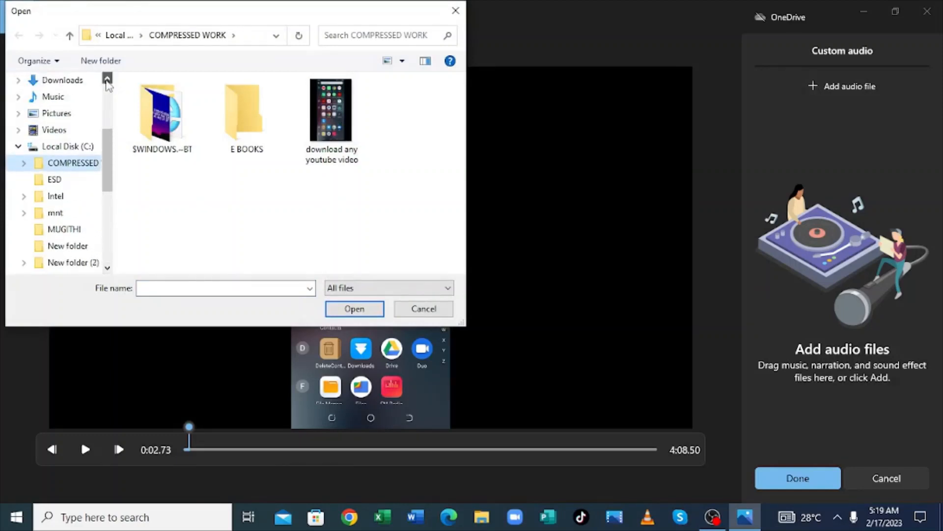
{"action": "left_click", "coordinate": [81, 114]}
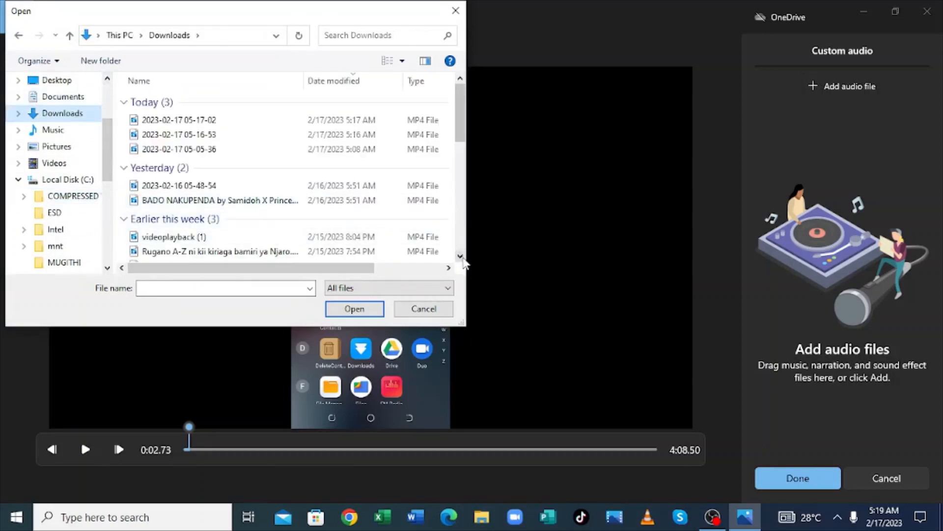
{"action": "left_click_drag", "start_coordinate": [463, 257], "coordinate": [462, 257]}
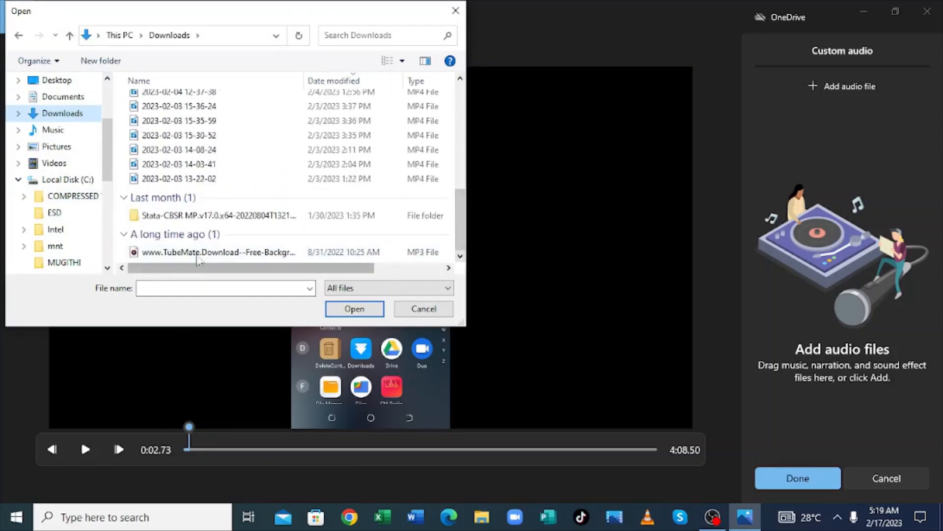
{"action": "double_click", "coordinate": [196, 253]}
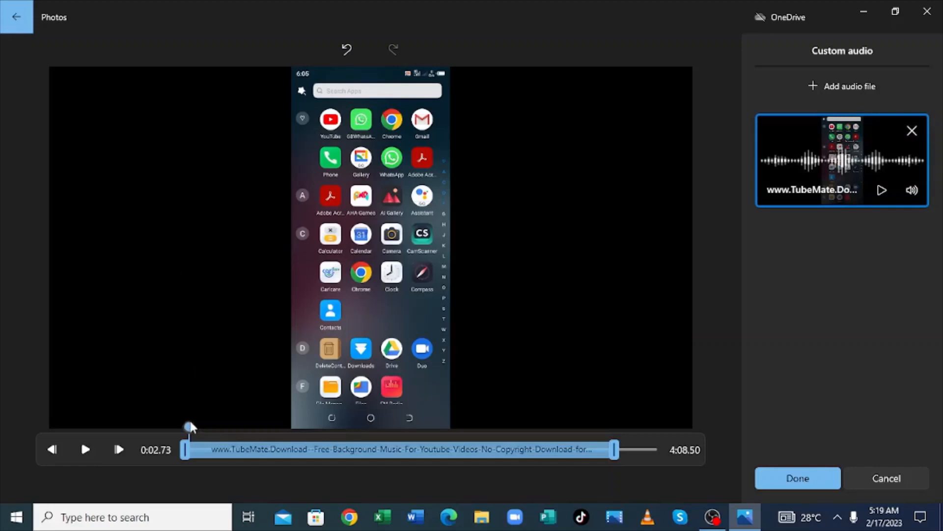
- Lower the added music track's volume to 32 and apply the custom audio to the project
{"action": "left_click_drag", "start_coordinate": [190, 427], "coordinate": [611, 414]}
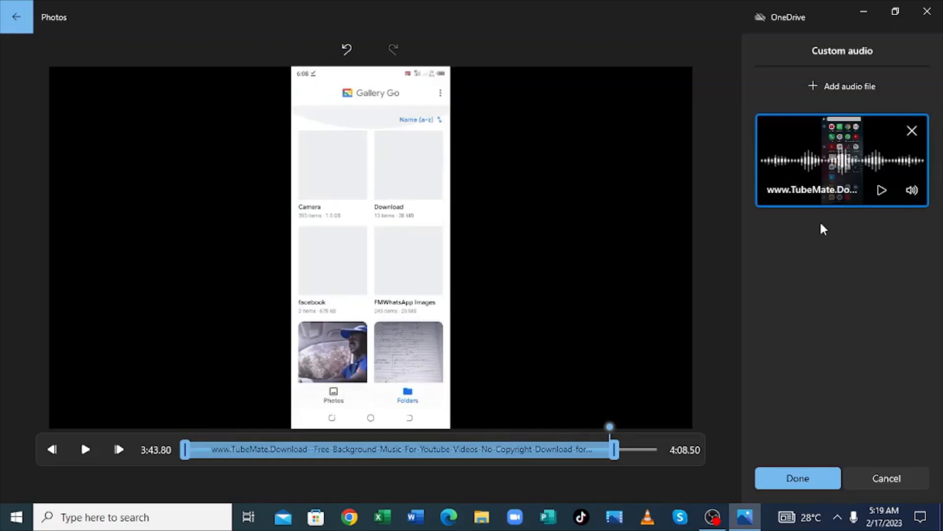
{"action": "left_click", "coordinate": [911, 192]}
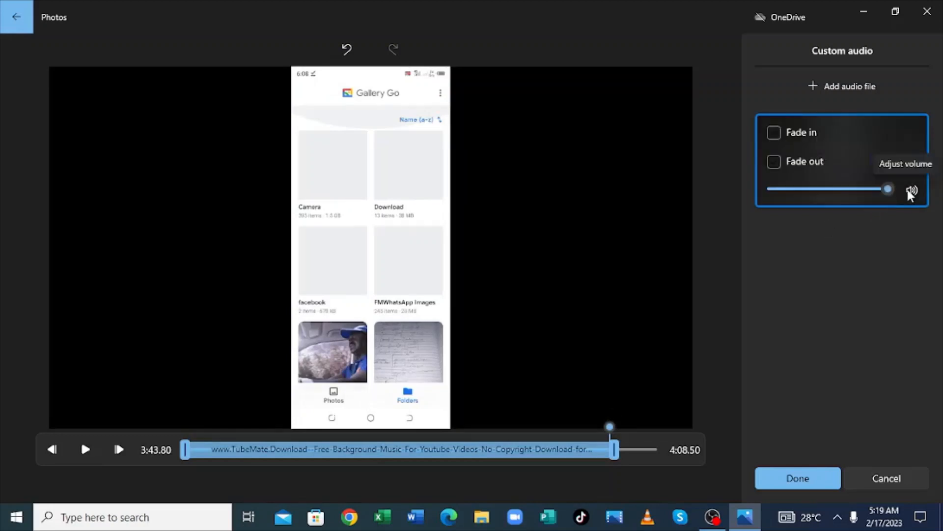
{"action": "mouse_move", "coordinate": [888, 196]}
{"action": "key", "text": "Left"}
{"action": "key", "text": "Left"}
{"action": "key", "text": "Left"}
{"action": "key", "text": "Left"}
{"action": "key", "text": "Left"}
{"action": "key", "text": "Left"}
{"action": "key", "text": "Left"}
{"action": "key", "text": "Left"}
{"action": "key", "text": "Left"}
{"action": "key", "text": "Left"}
{"action": "key", "text": "Left"}
{"action": "key", "text": "Left"}
{"action": "key", "text": "Left"}
{"action": "key", "text": "Left"}
{"action": "key", "text": "Left"}
{"action": "key", "text": "Left"}
{"action": "key", "text": "Left"}
{"action": "key", "text": "Left"}
{"action": "key", "text": "Left"}
{"action": "key", "text": "Left"}
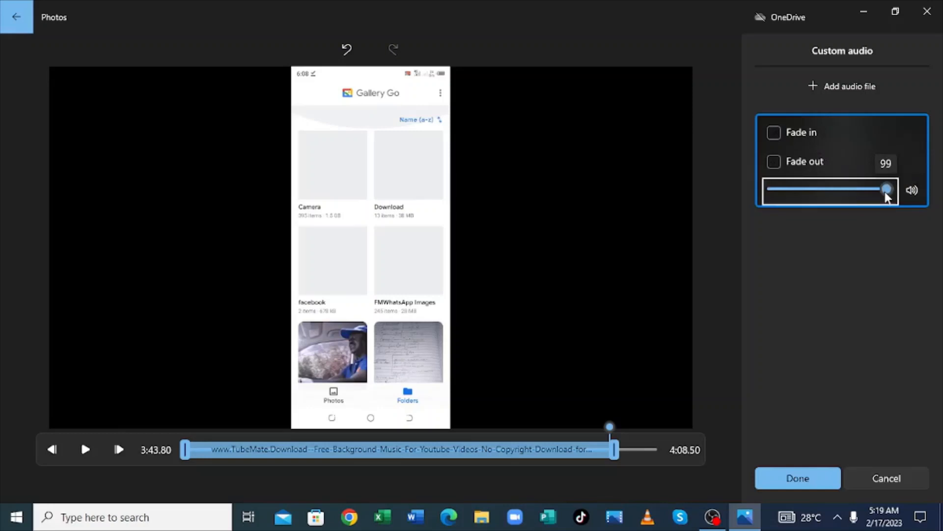
{"action": "key", "text": "Left"}
{"action": "key", "text": "Left"}
{"action": "key", "text": "Left"}
{"action": "key", "text": "Left"}
{"action": "key", "text": "Left"}
{"action": "key", "text": "Left"}
{"action": "key", "text": "Left"}
{"action": "key", "text": "Left"}
{"action": "key", "text": "Left"}
{"action": "key", "text": "Left"}
{"action": "key", "text": "Left"}
{"action": "key", "text": "Left"}
{"action": "key", "text": "Left"}
{"action": "key", "text": "Left"}
{"action": "key", "text": "Left"}
{"action": "key", "text": "Left"}
{"action": "key", "text": "Left"}
{"action": "key", "text": "Left"}
{"action": "key", "text": "Left"}
{"action": "key", "text": "Left"}
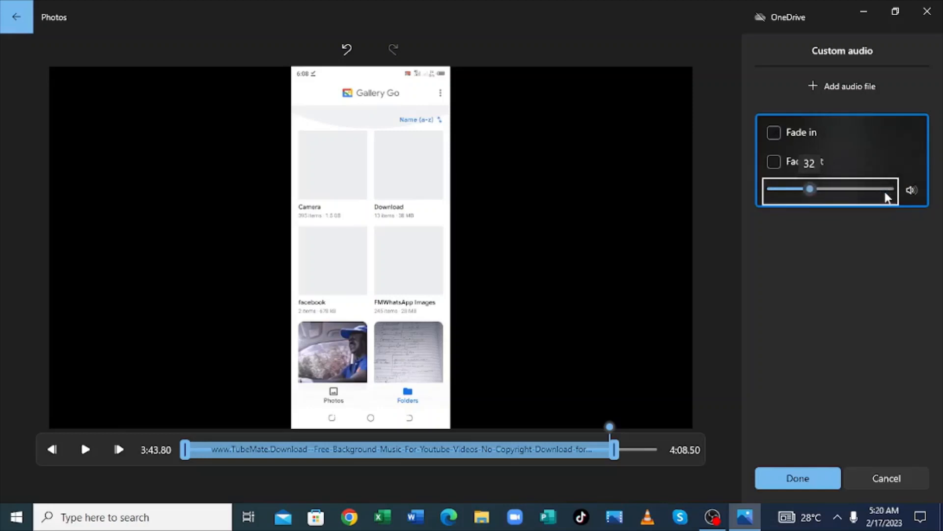
{"action": "left_click", "coordinate": [797, 478]}
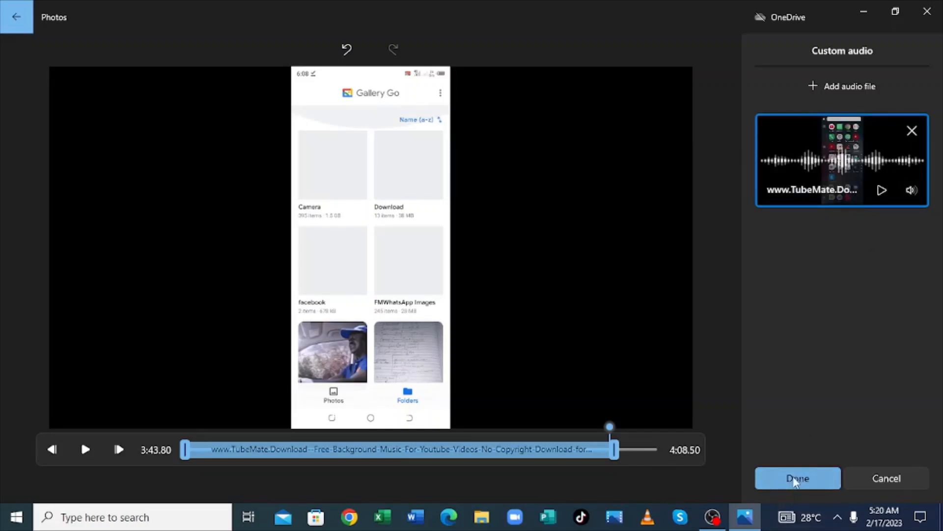
{"action": "left_click", "coordinate": [798, 478]}
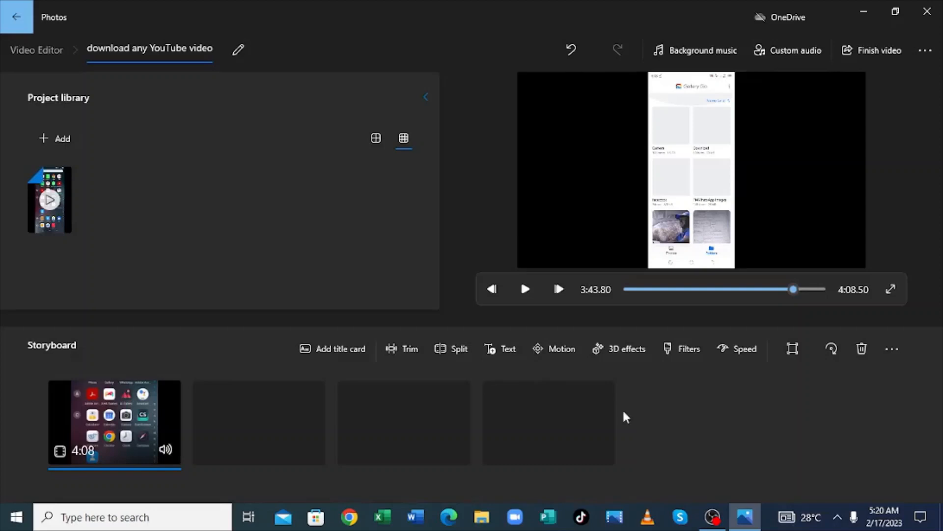
- Export the finished video at High 1080p quality as "download any YouTube video" into the YOU TUBE VIDEOS folder on Local Disk (C:)
{"action": "left_click", "coordinate": [627, 289]}
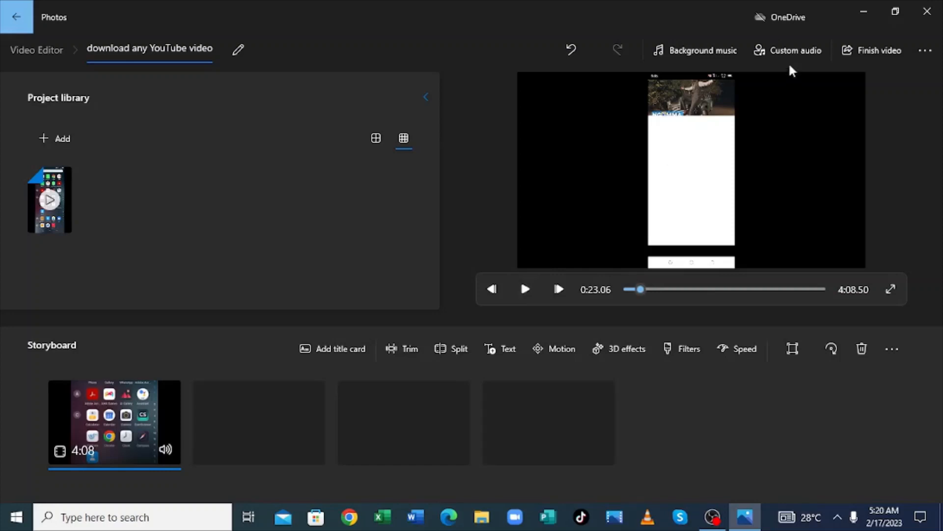
{"action": "left_click", "coordinate": [854, 57]}
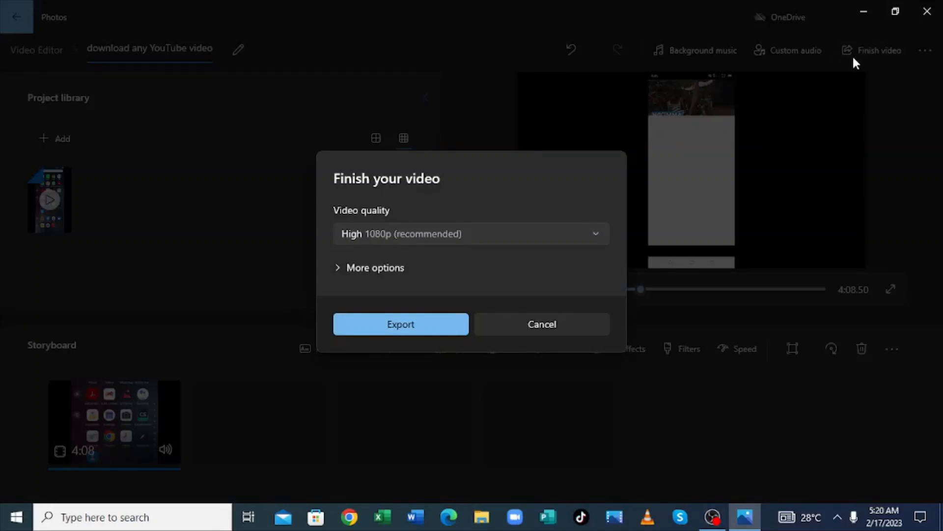
{"action": "left_click", "coordinate": [392, 325]}
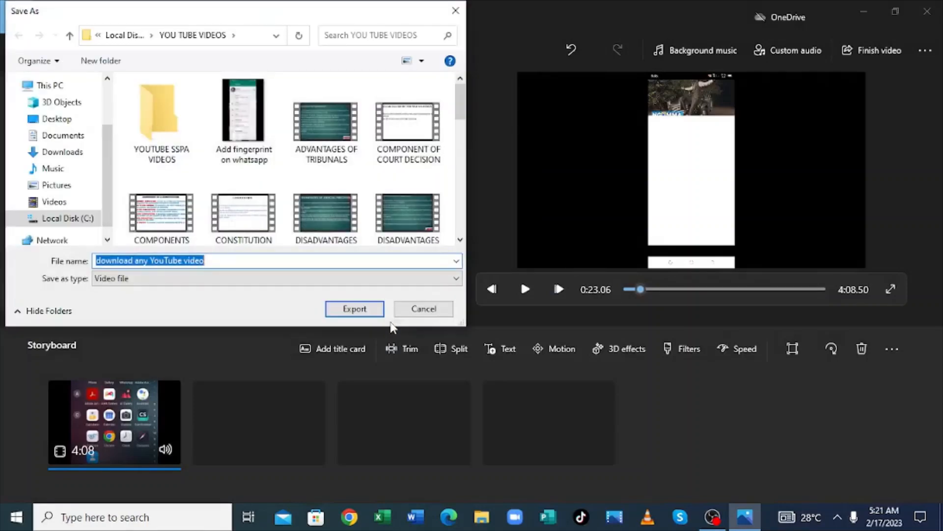
{"action": "left_click", "coordinate": [19, 222]}
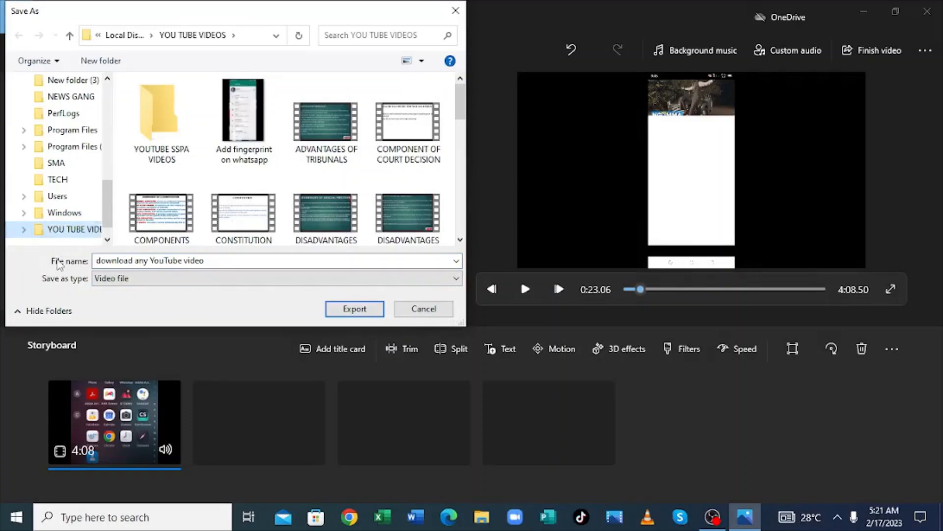
{"action": "left_click", "coordinate": [355, 308]}
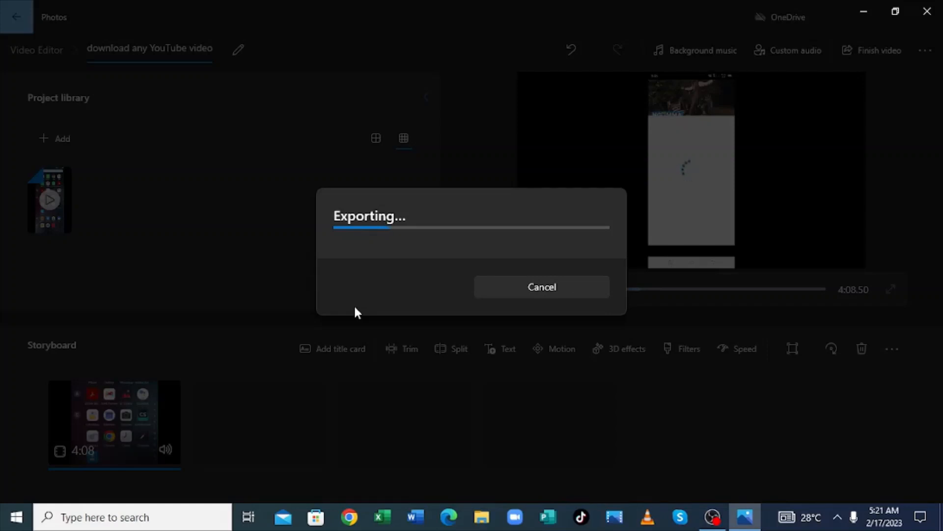
- Unmute the exported video's preview to check its sound, and close both the preview and the video editor
{"action": "left_click", "coordinate": [487, 525]}
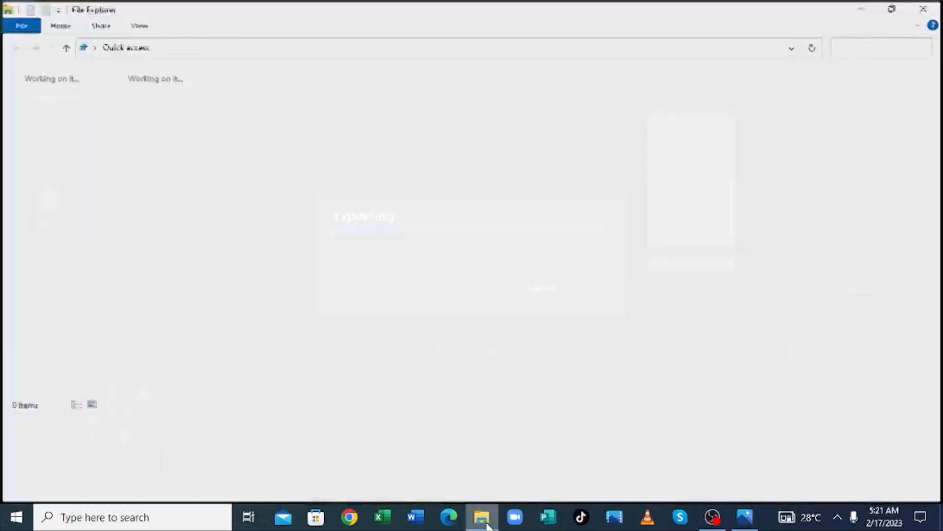
{"action": "left_click", "coordinate": [863, 9]}
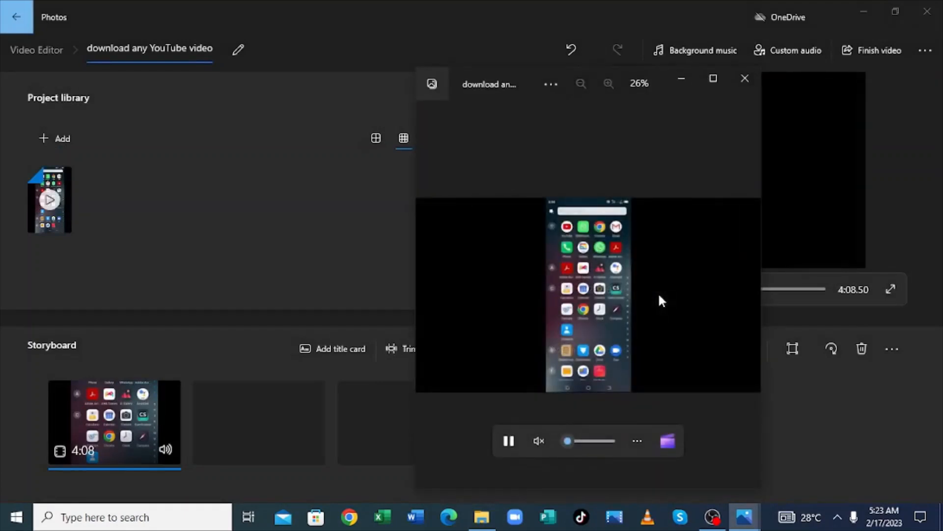
{"action": "left_click", "coordinate": [546, 439]}
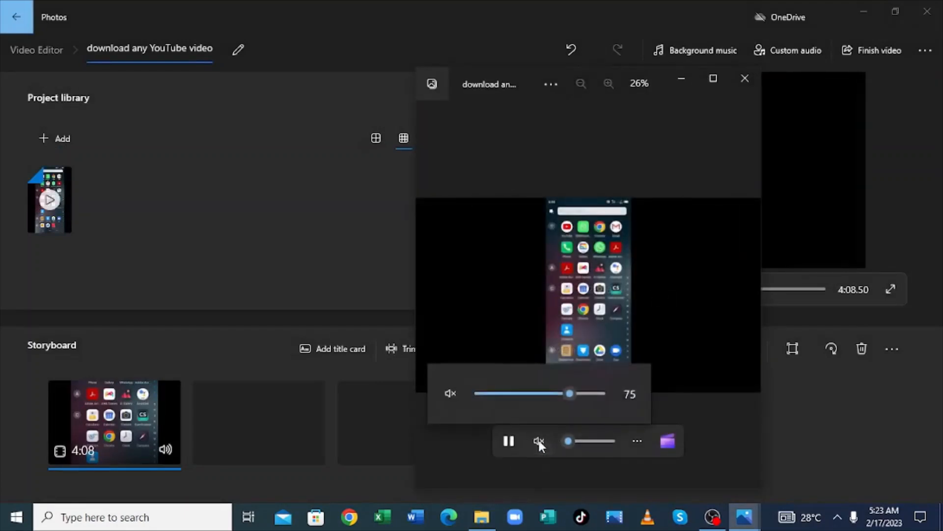
{"action": "left_click", "coordinate": [451, 394]}
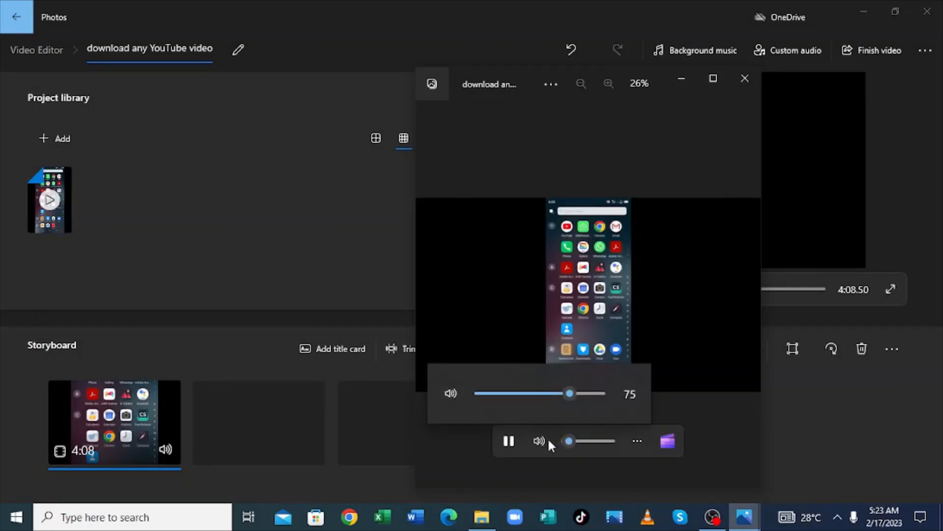
{"action": "left_click", "coordinate": [745, 78]}
{"action": "left_click", "coordinate": [927, 10]}
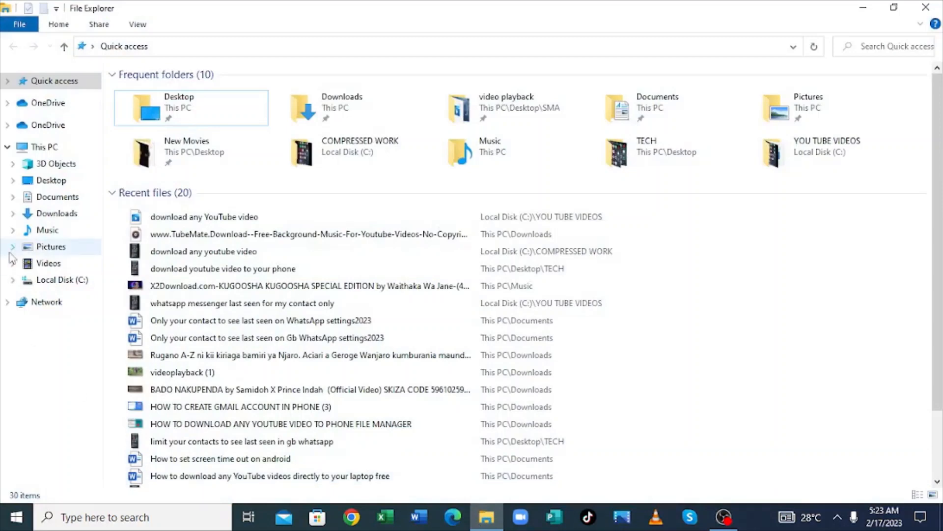
- Open the exported "download any YouTube video" file from the YOU TUBE VIDEOS folder on Local Disk (C:) in File Explorer
{"action": "left_click", "coordinate": [12, 280]}
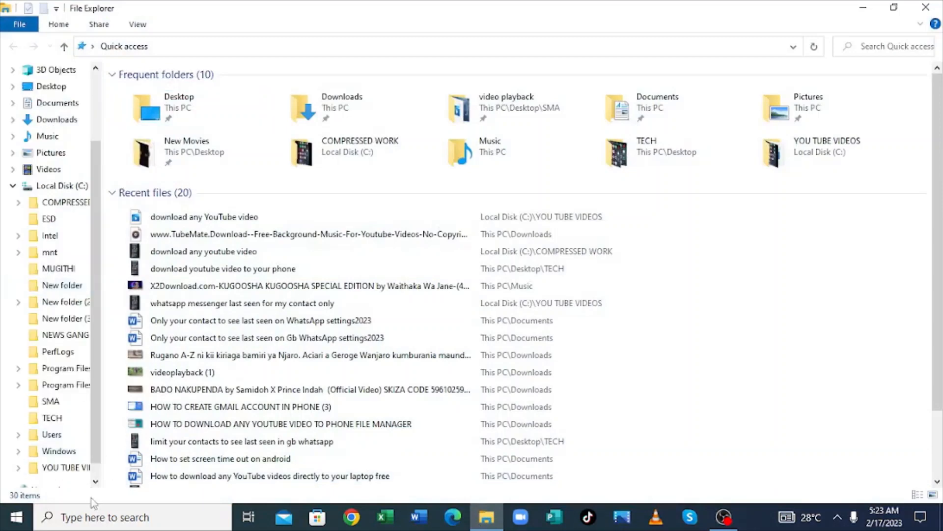
{"action": "left_click", "coordinate": [75, 470]}
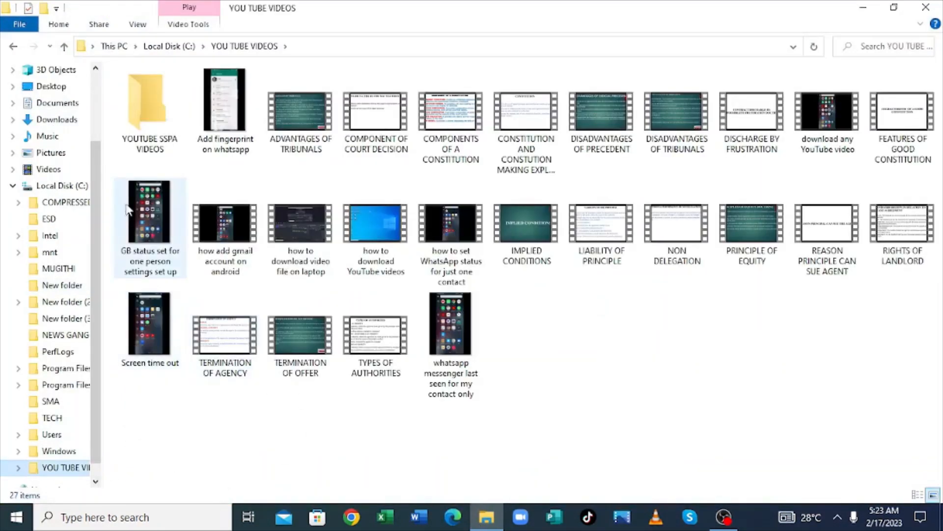
{"action": "left_click", "coordinate": [819, 140]}
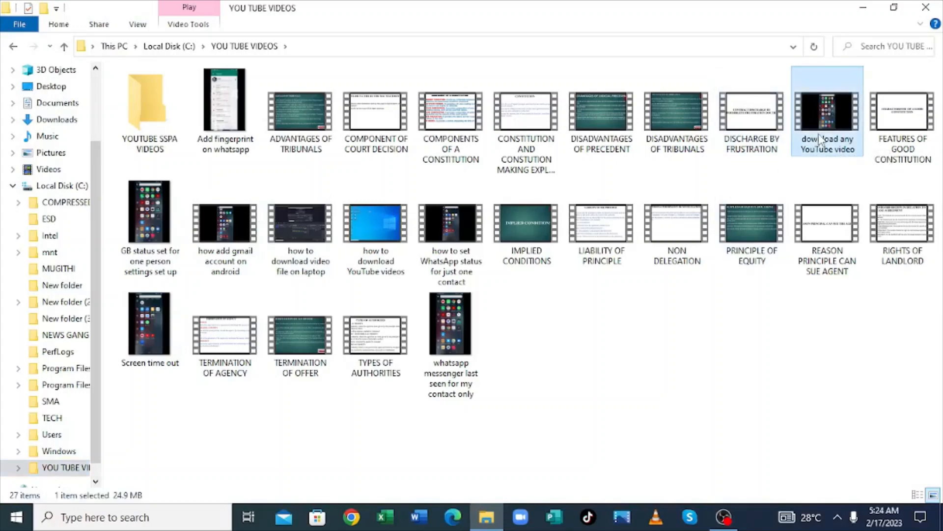
{"action": "double_click", "coordinate": [819, 141]}
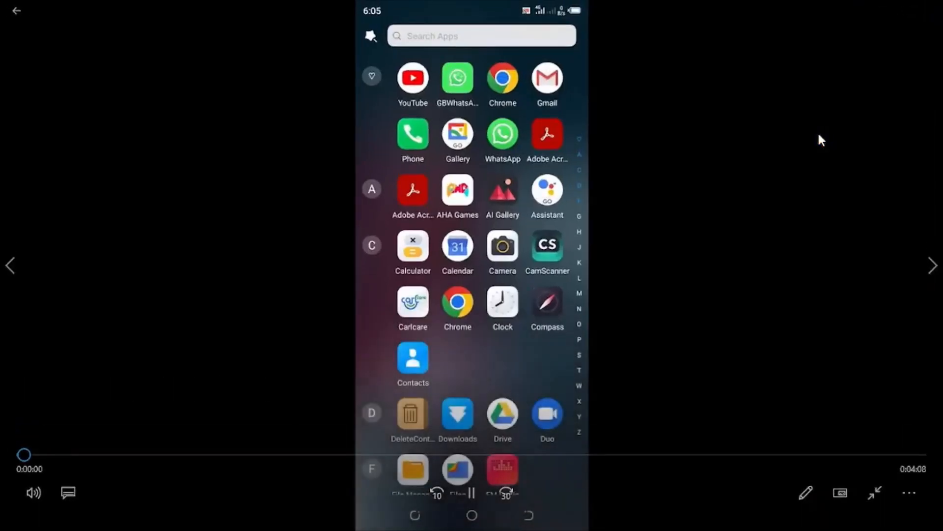
- Play the exported video out of full screen at volume 57, and close the player and File Explorer
{"action": "key", "text": "Escape"}
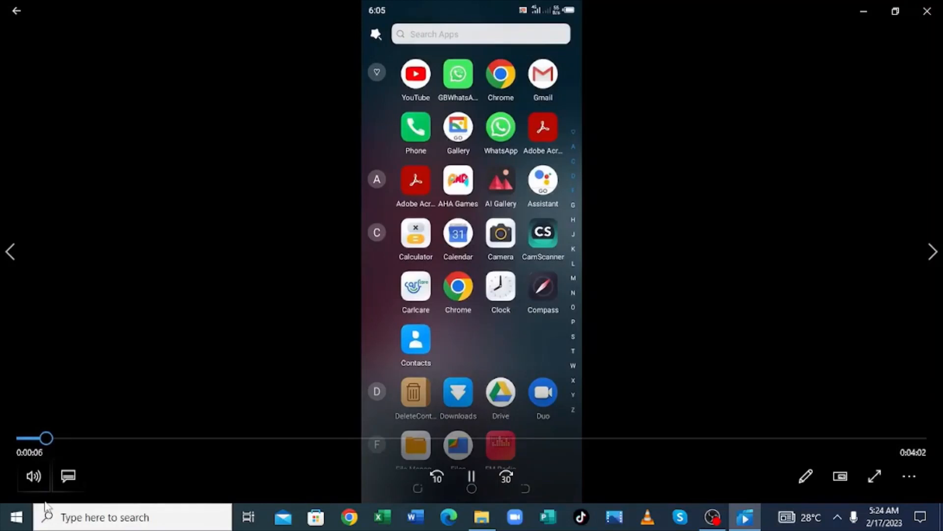
{"action": "left_click", "coordinate": [34, 476]}
{"action": "left_click", "coordinate": [120, 431]}
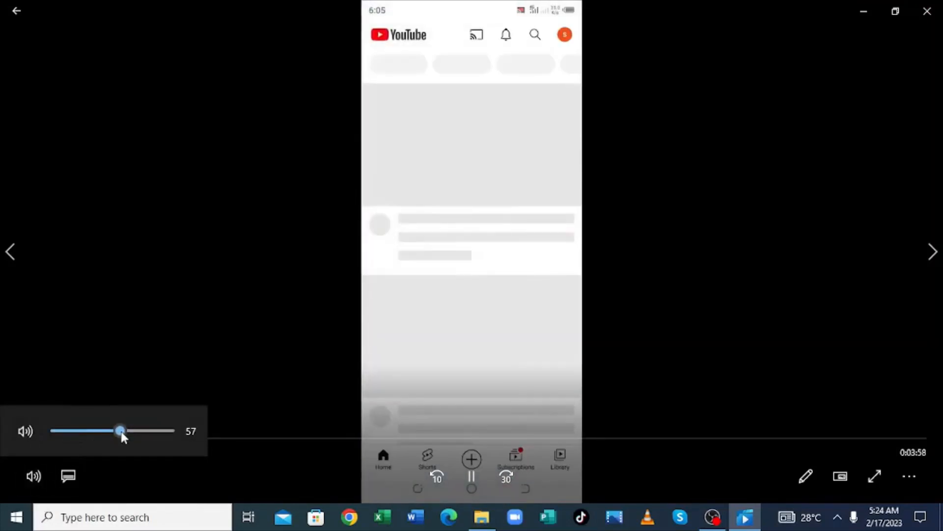
{"action": "left_click", "coordinate": [929, 11]}
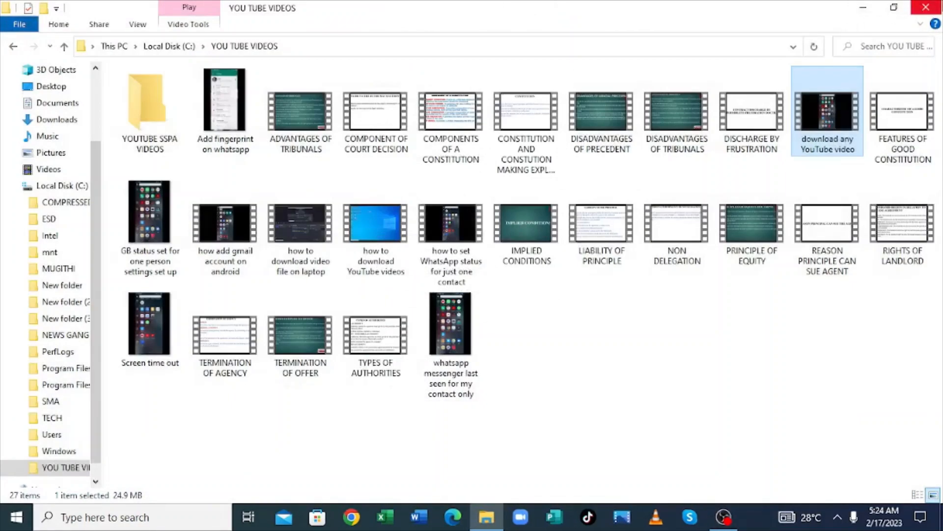
{"action": "left_click", "coordinate": [926, 7]}
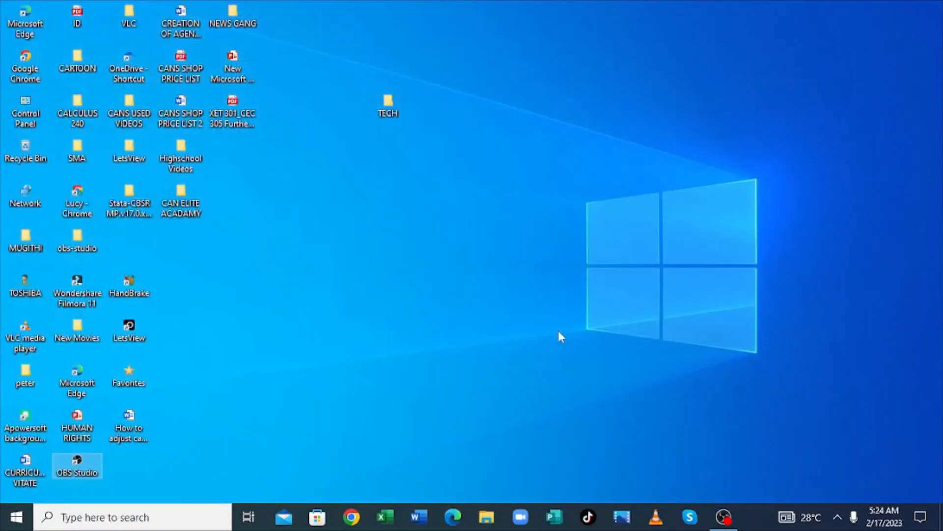